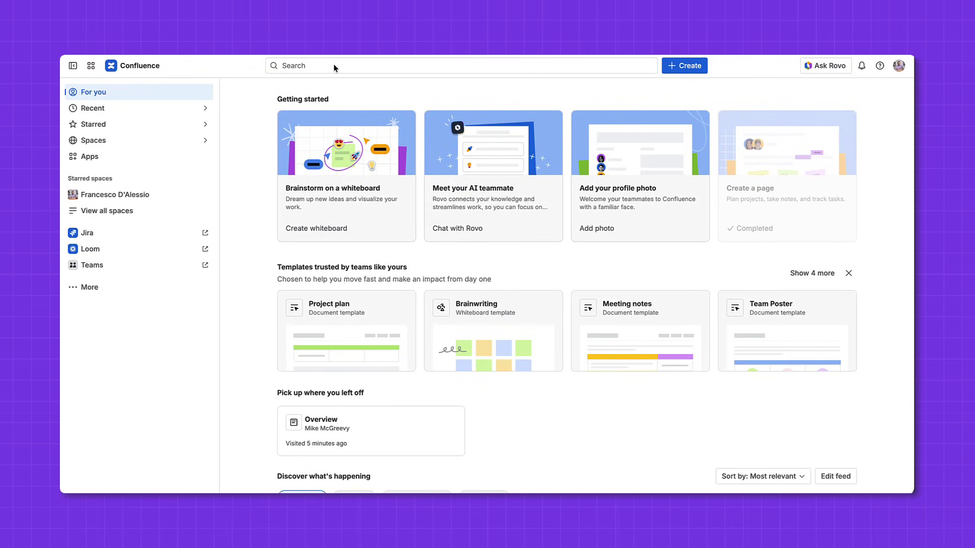
Step: Search 'I need the latest vision for the mobile app' and expand Rovo's answer with its source
left_click(334, 67)
type("I")
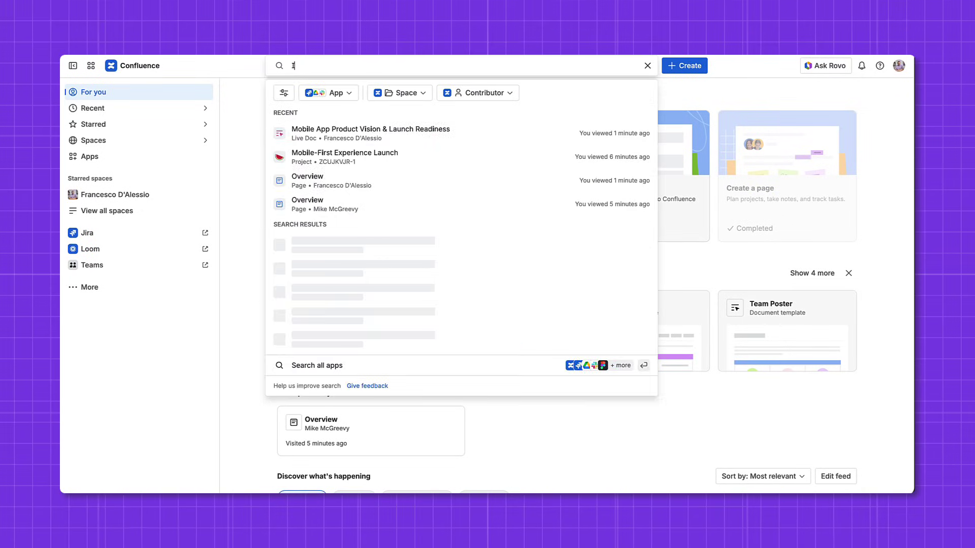
type(" need the latest vision fo")
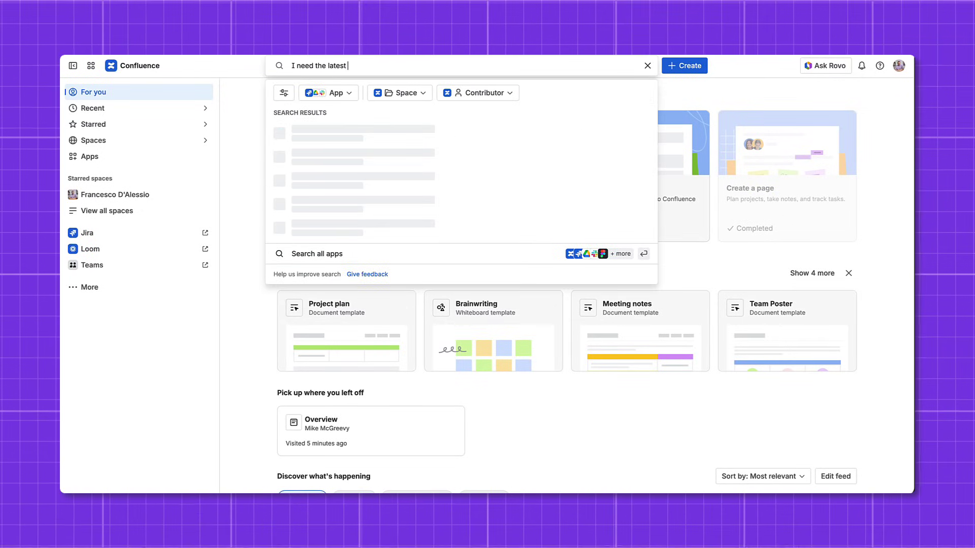
type("r the mobile app")
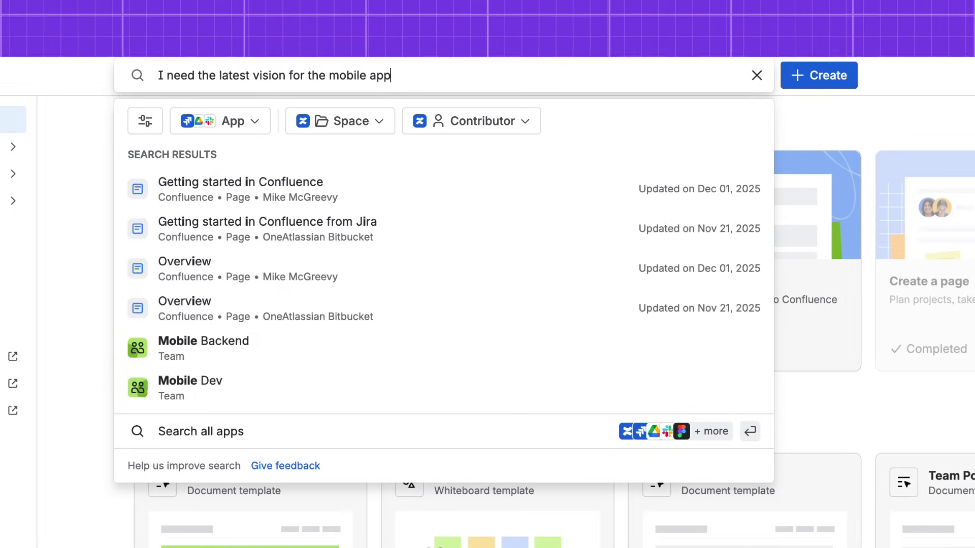
key("Return")
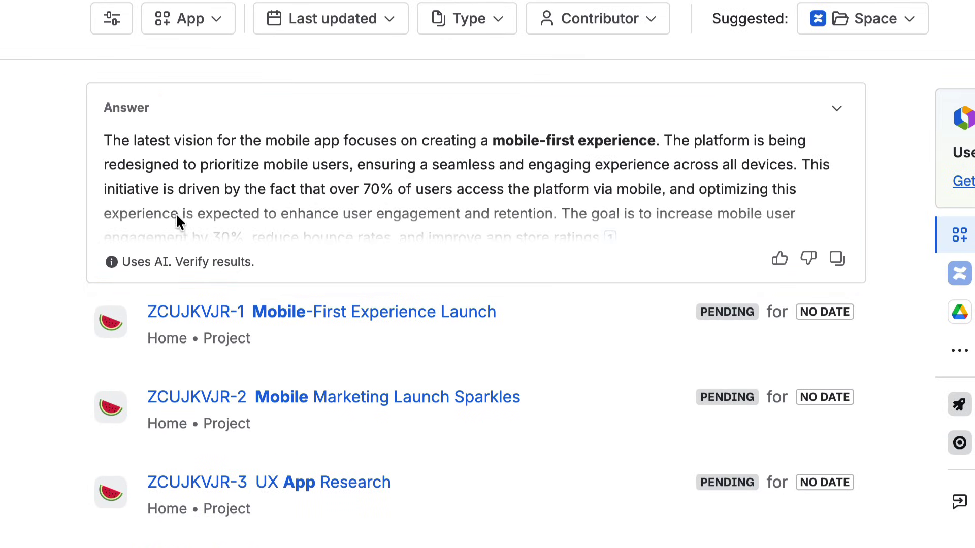
left_click(838, 107)
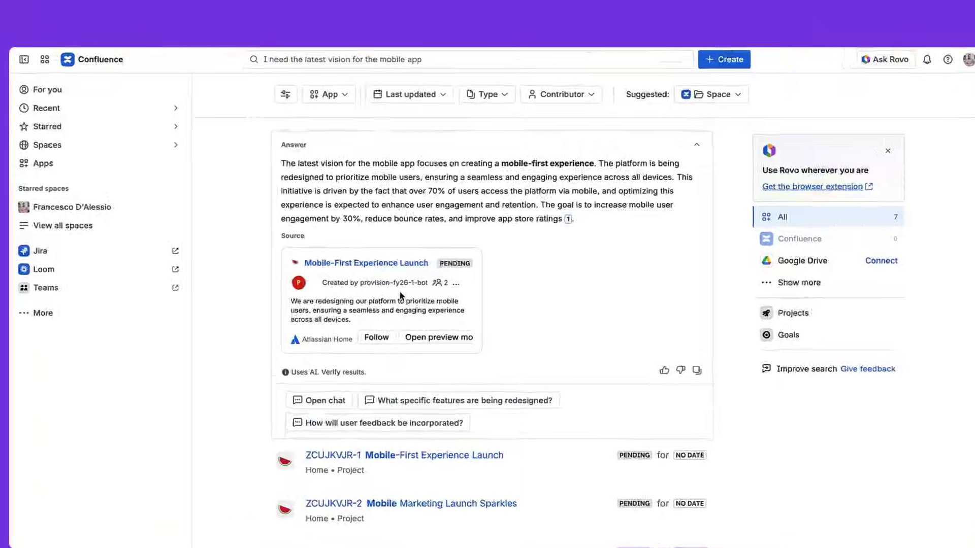
left_click(319, 20)
Step: Open the Mobile App Product Vision & Launch Readiness page from a 'product' search and close the LABS banner
type("produc")
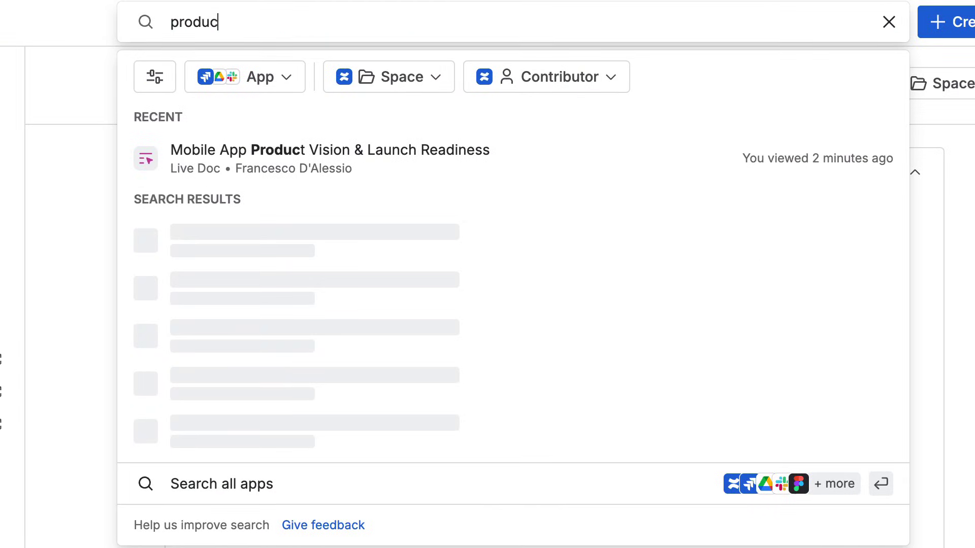
type("t")
left_click(370, 148)
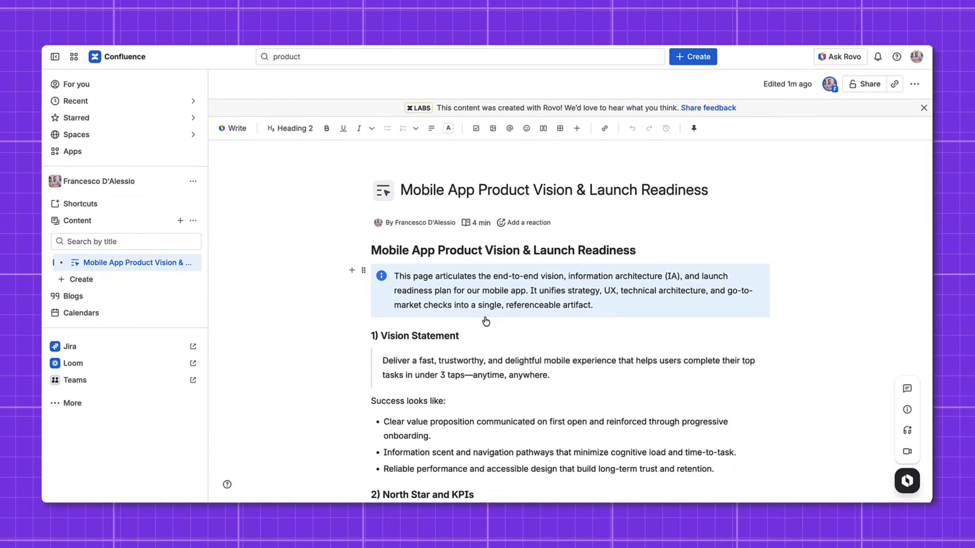
left_click(923, 107)
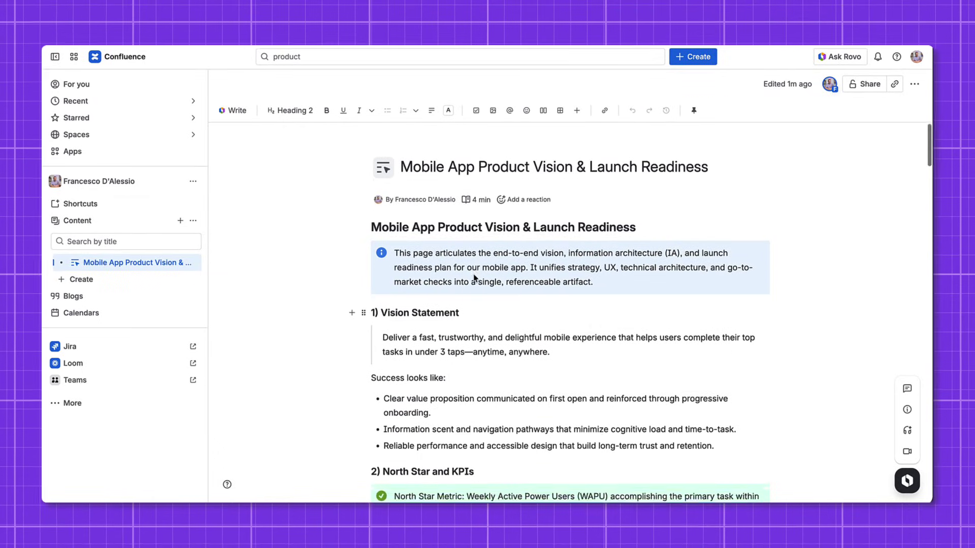
scroll(474, 278, "down", 3)
scroll(474, 278, "down", 3)
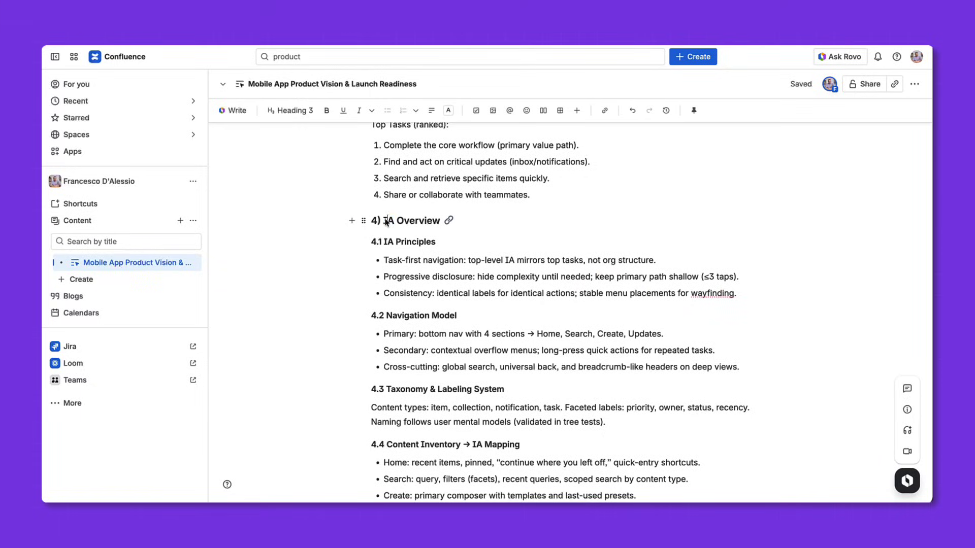
Step: Select 'IA' in the 4) IA Overview heading, have Rovo define it, and check its 2 sources
double_click(386, 221)
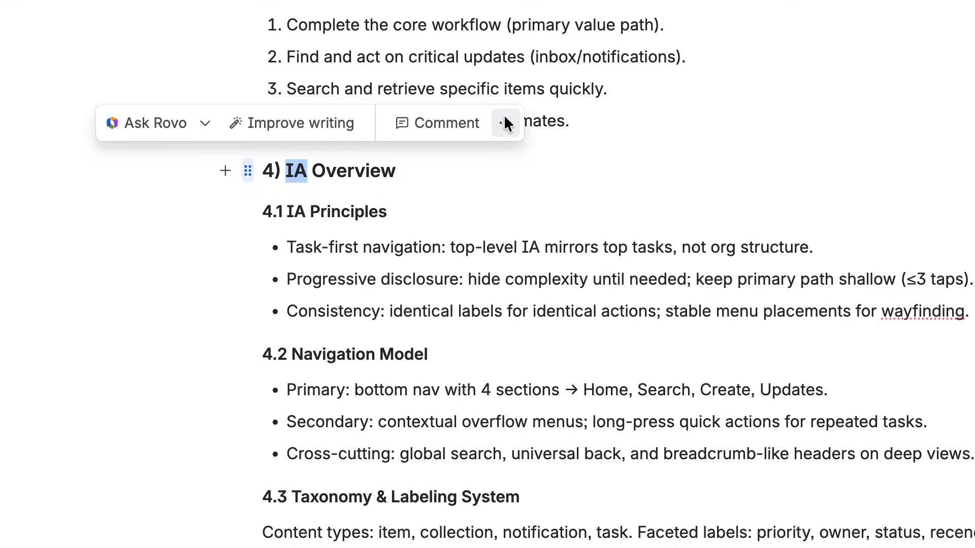
left_click(207, 125)
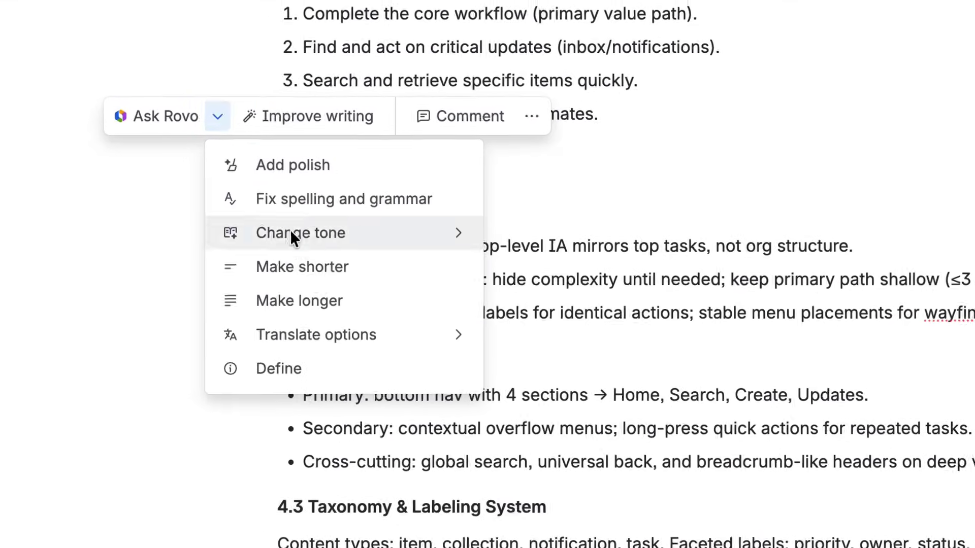
left_click(391, 389)
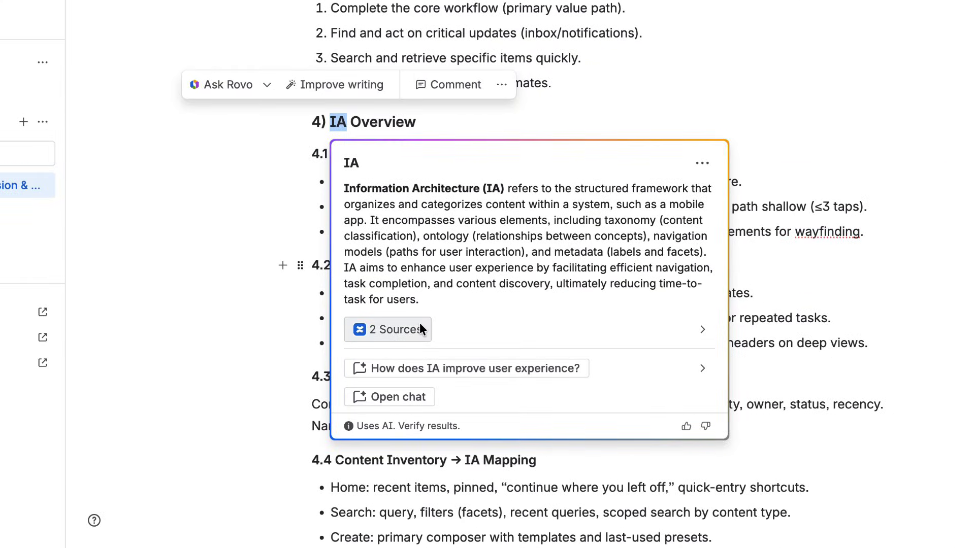
left_click(702, 330)
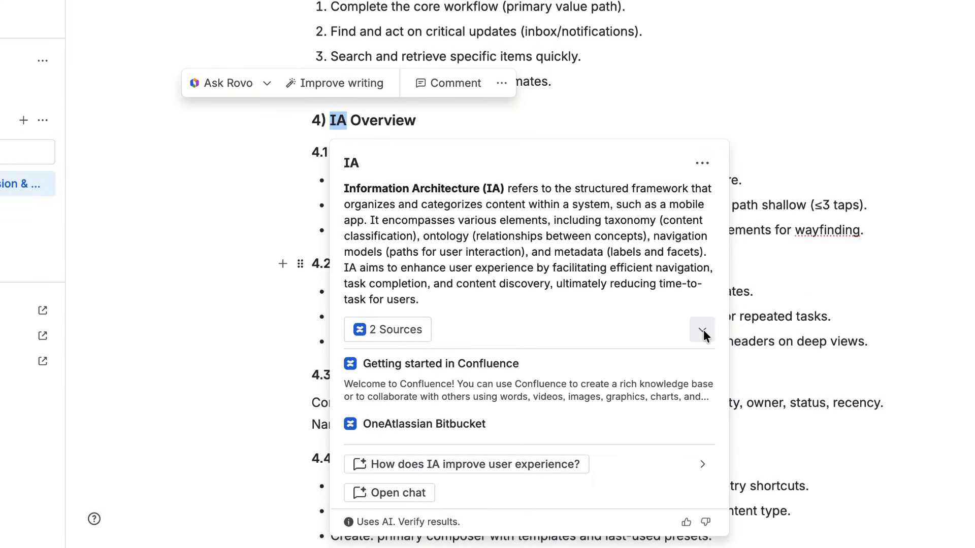
left_click(703, 330)
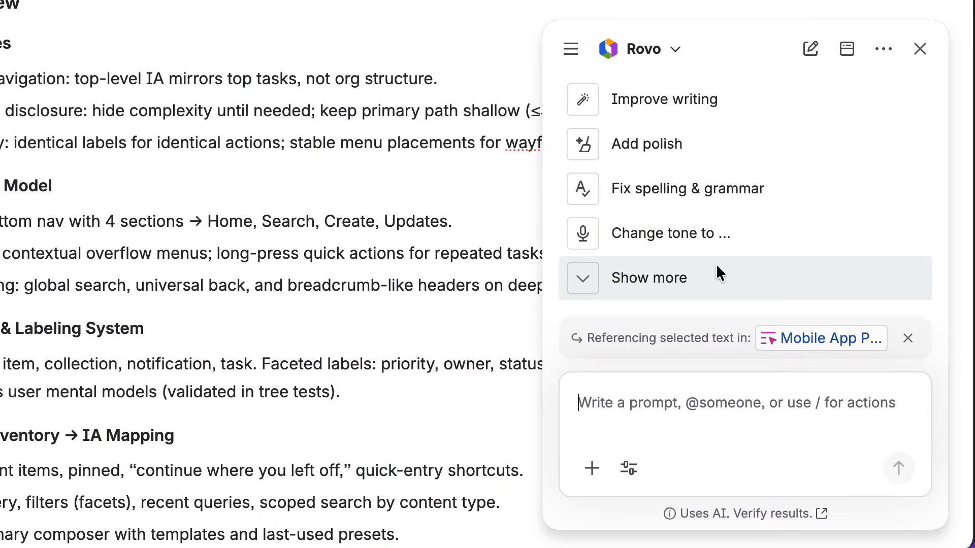
Step: Ask Rovo to summarize the selected IA section and dock the chat as a sidebar
type("Summariz")
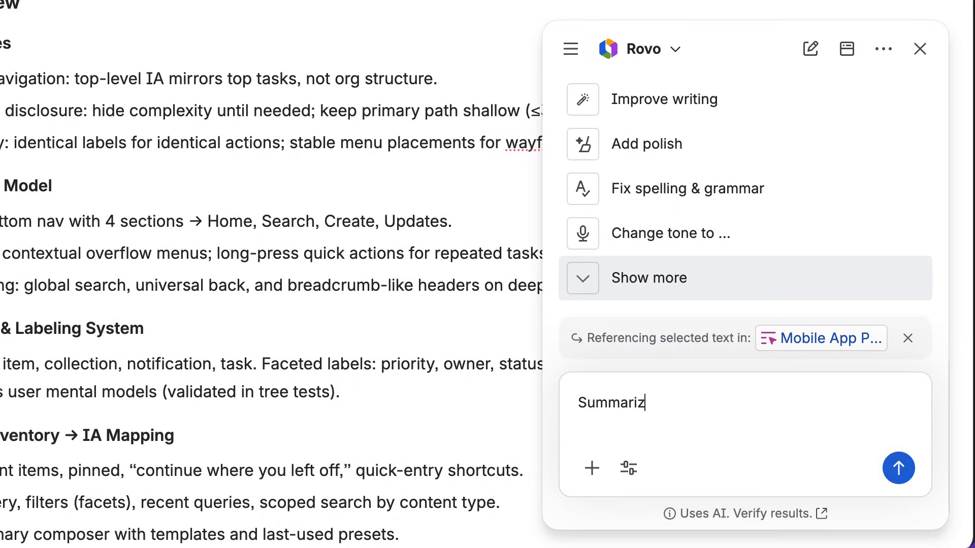
type("e")
key("Return")
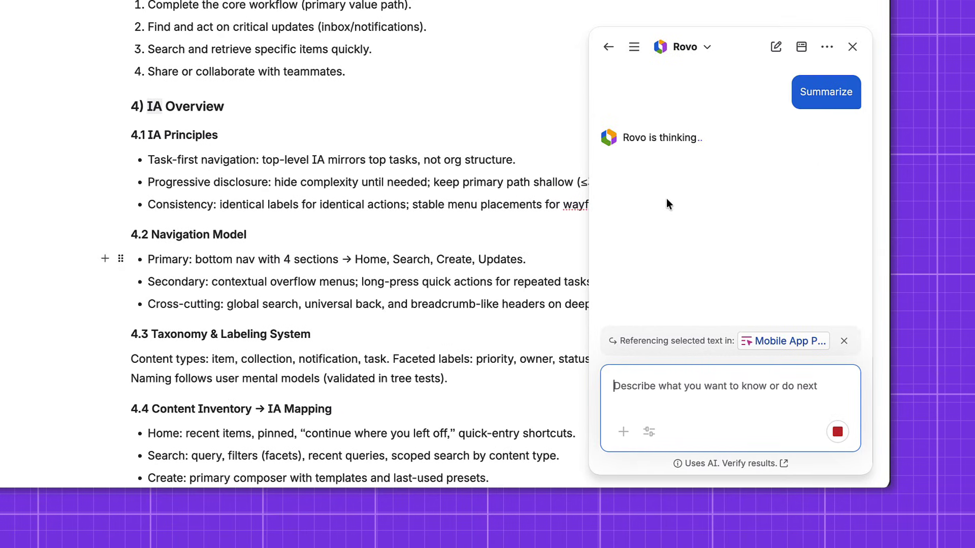
left_click(804, 45)
left_click(773, 127)
Step: Start an audio briefing of the page
scroll(781, 205, "up", 4)
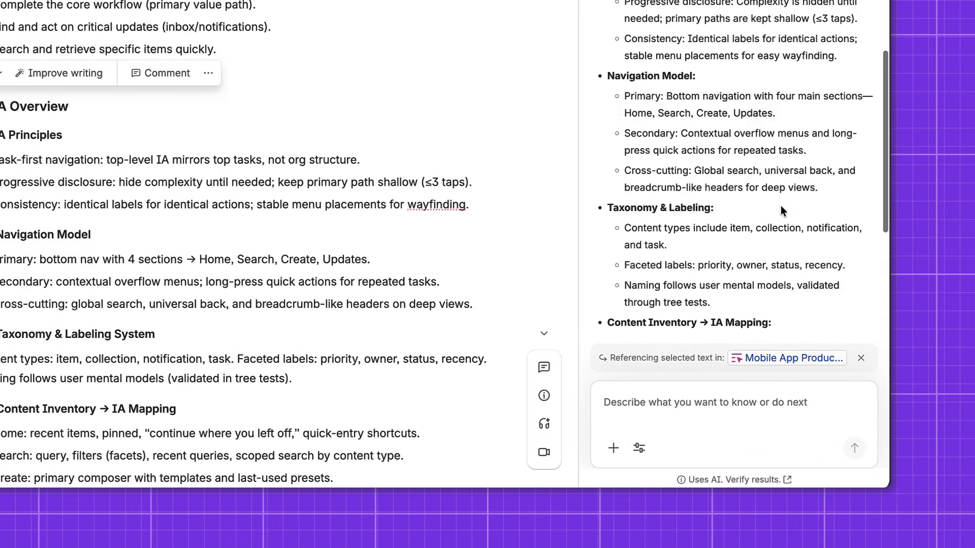
scroll(781, 206, "up", 10)
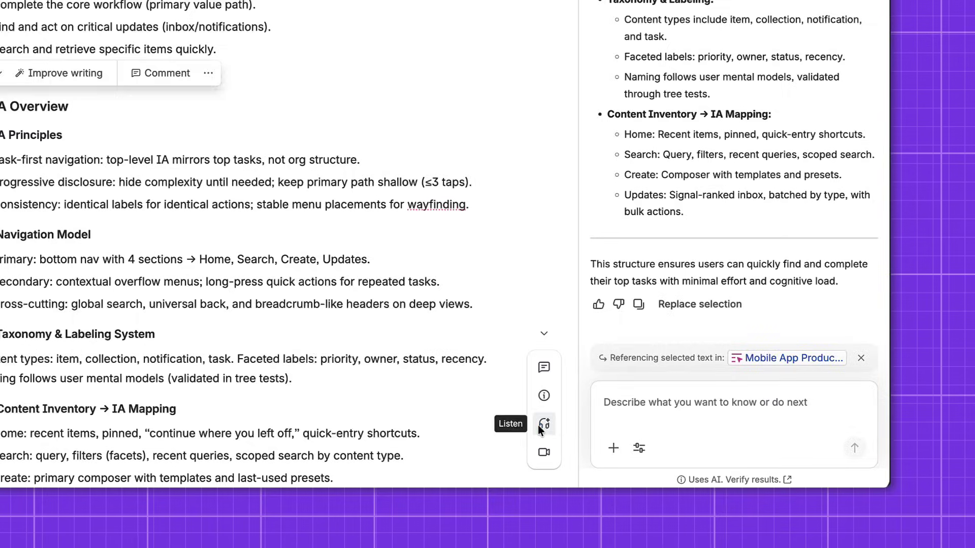
left_click(539, 425)
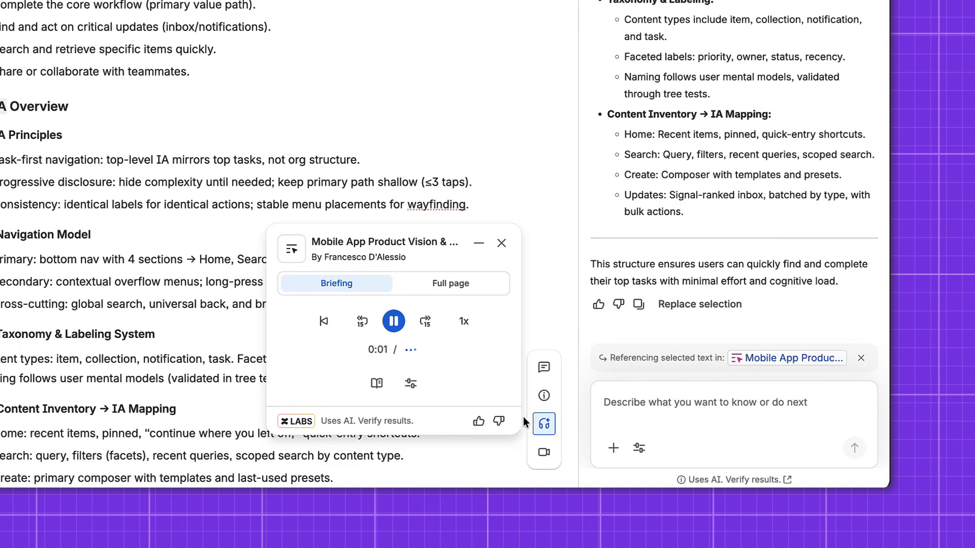
Step: Restart the page's audio briefing with the Conversational tone
left_click(410, 384)
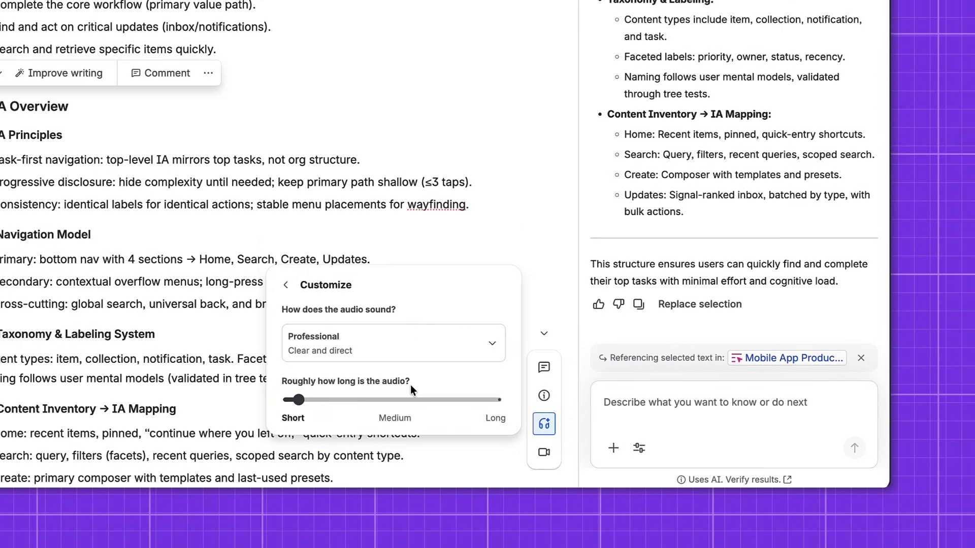
left_click(403, 346)
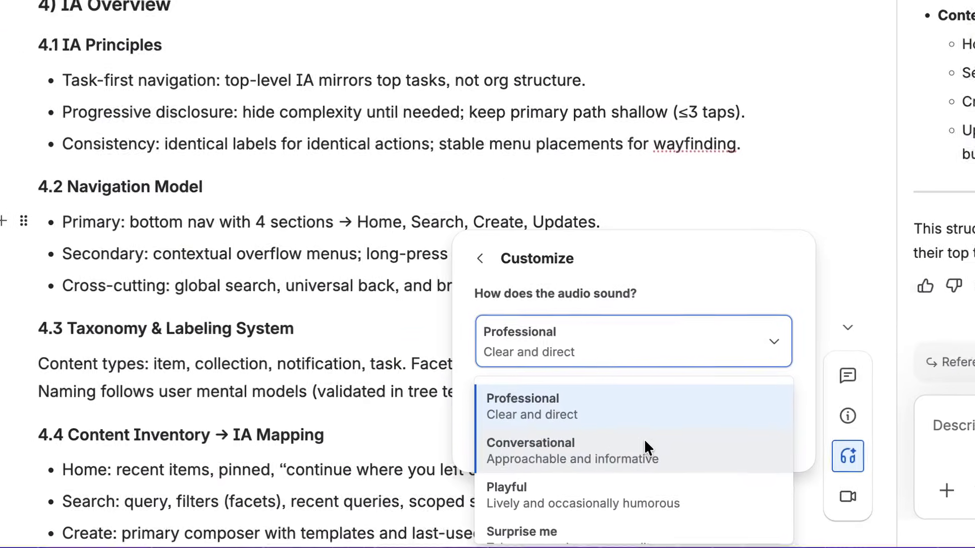
left_click(481, 424)
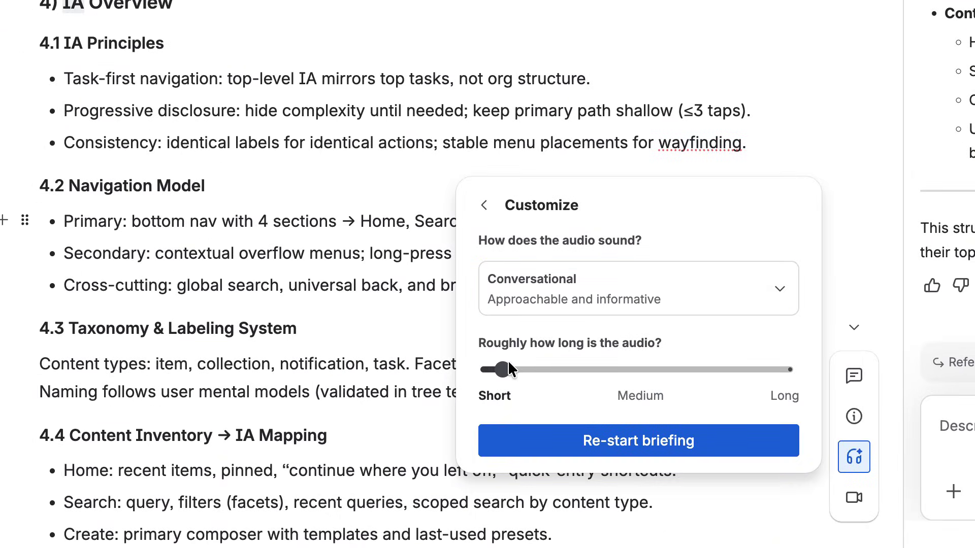
left_click(627, 450)
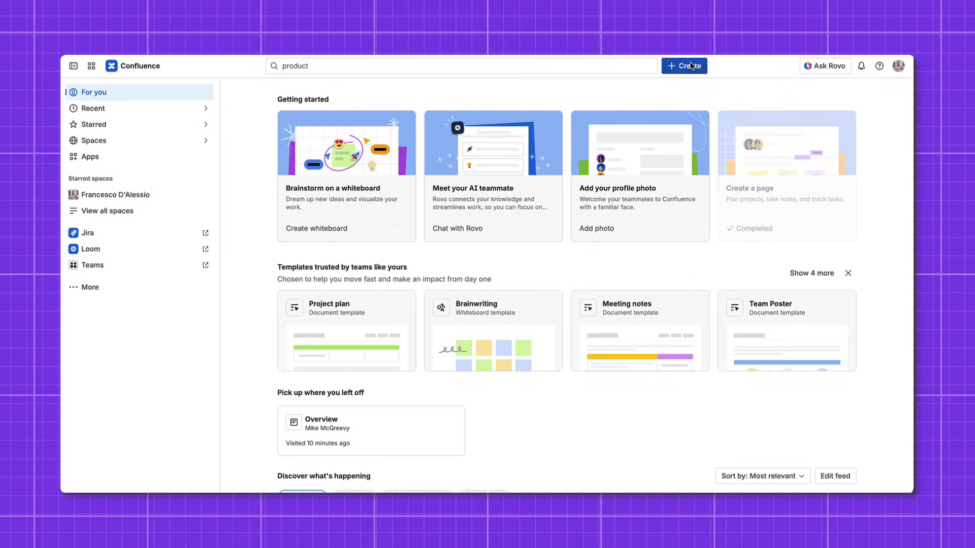
Step: In Create with Rovo, draft an expert-marketer prompt requesting a marketing plan for the next mobile app version
left_click(691, 65)
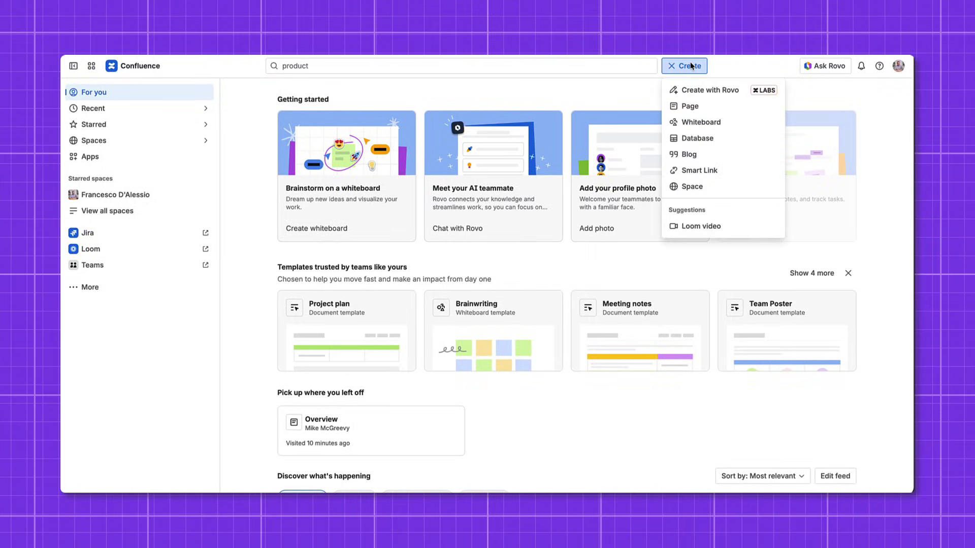
left_click(695, 91)
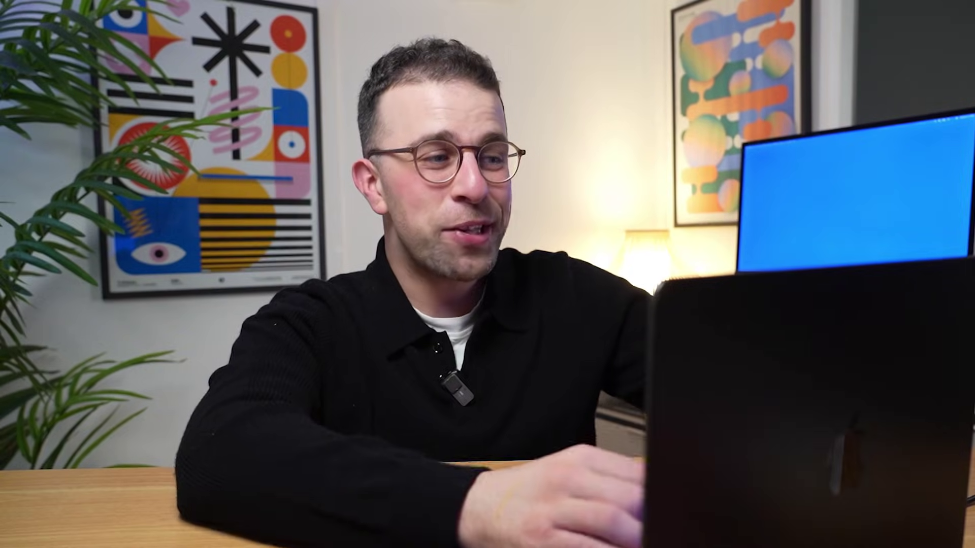
type("e")
type("xpert market")
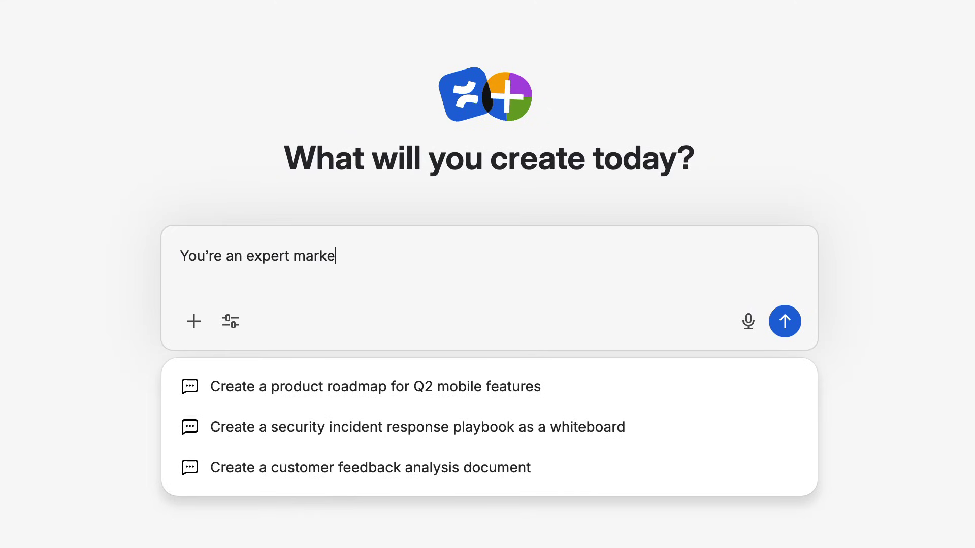
type("er. Generate a marketing plan for our next version of the mobile app.")
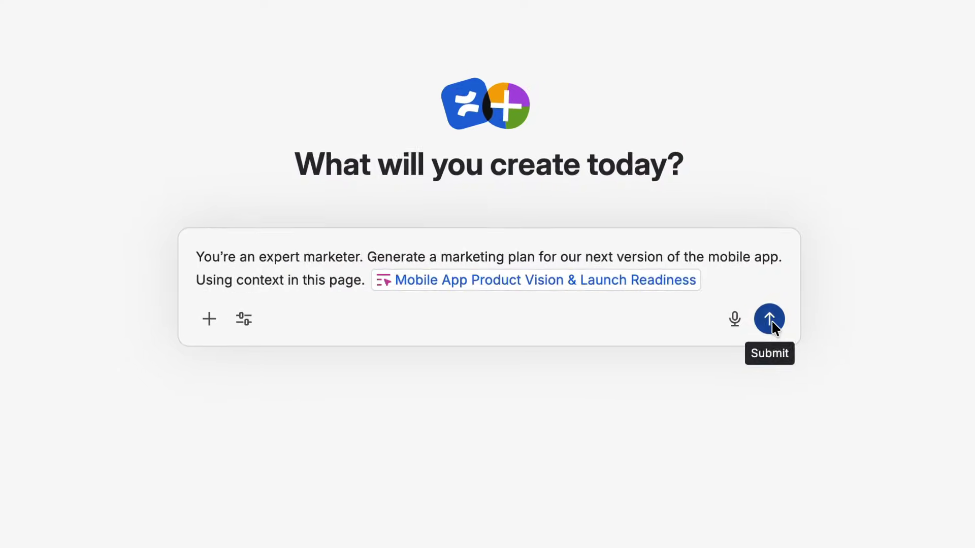
Step: Submit the marketing plan prompt so Rovo starts generating the page
left_click(770, 319)
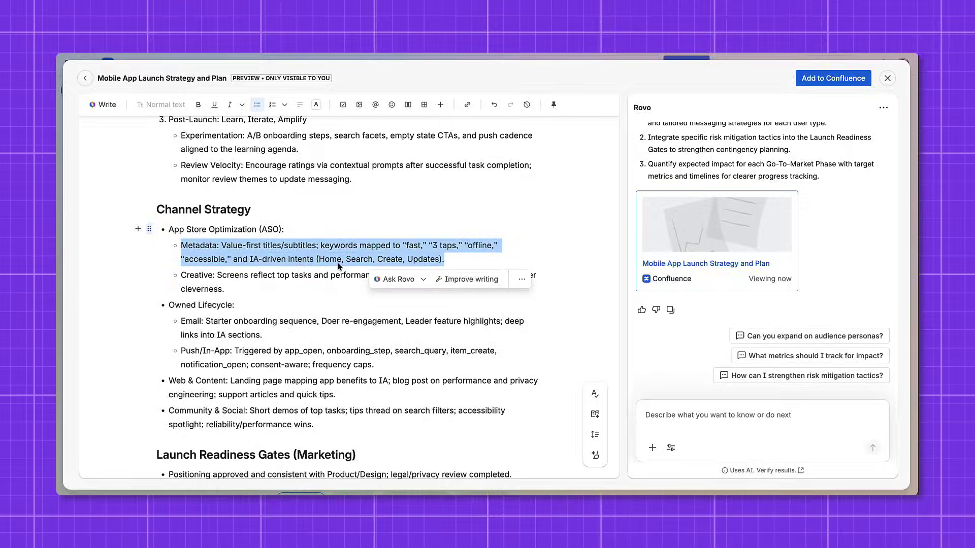
Step: Have Rovo translate the entire Mobile App Launch Strategy and Plan page into Spanish for the external team
left_click(440, 276)
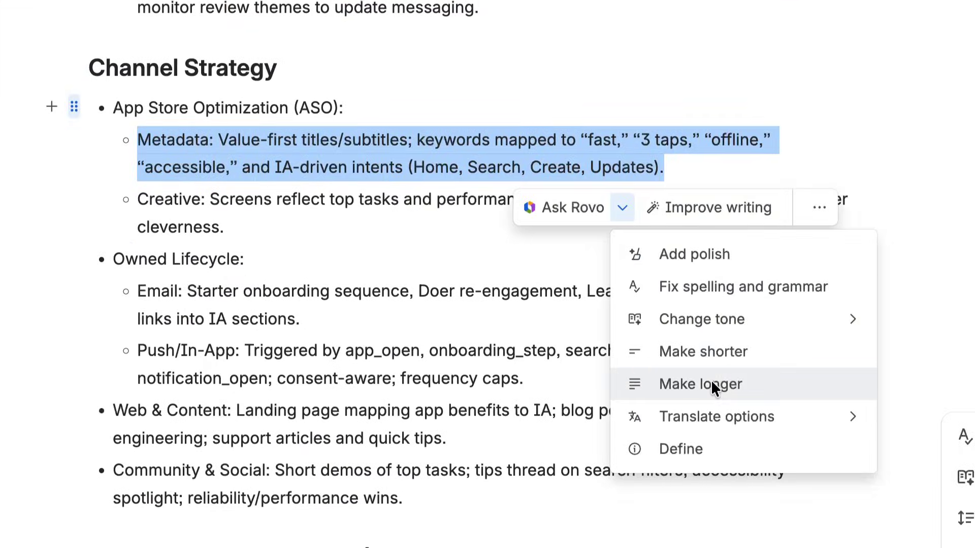
left_click(708, 353)
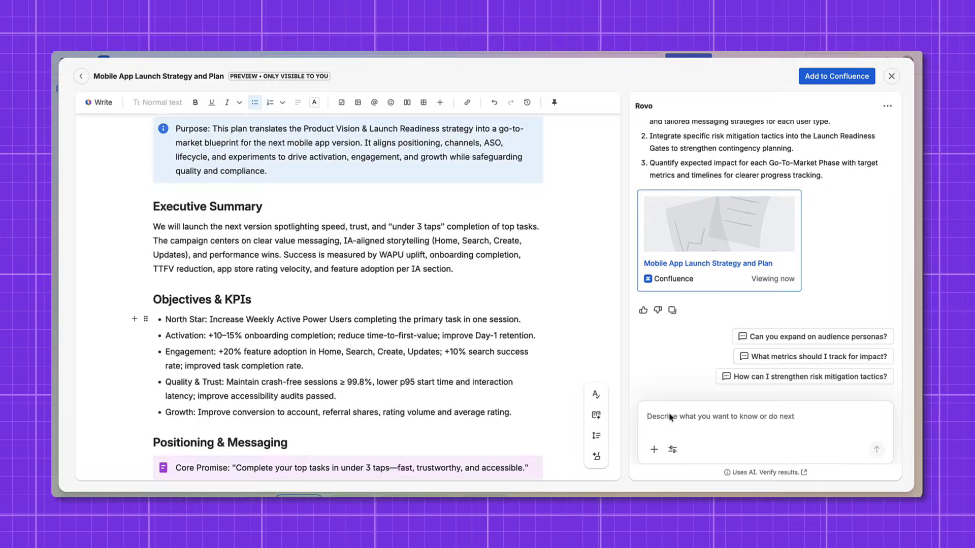
type("Translate the entire document into Spanish, for")
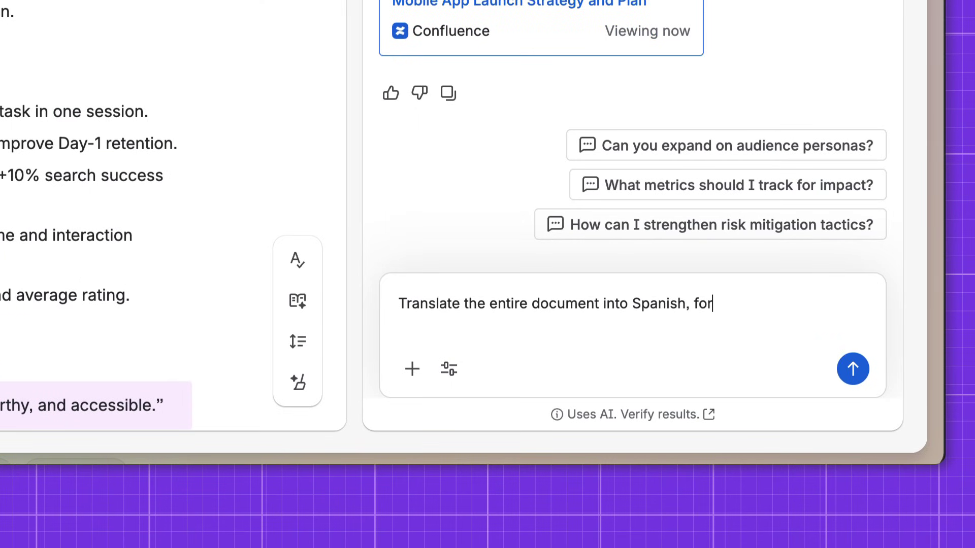
type("team.")
key("Return")
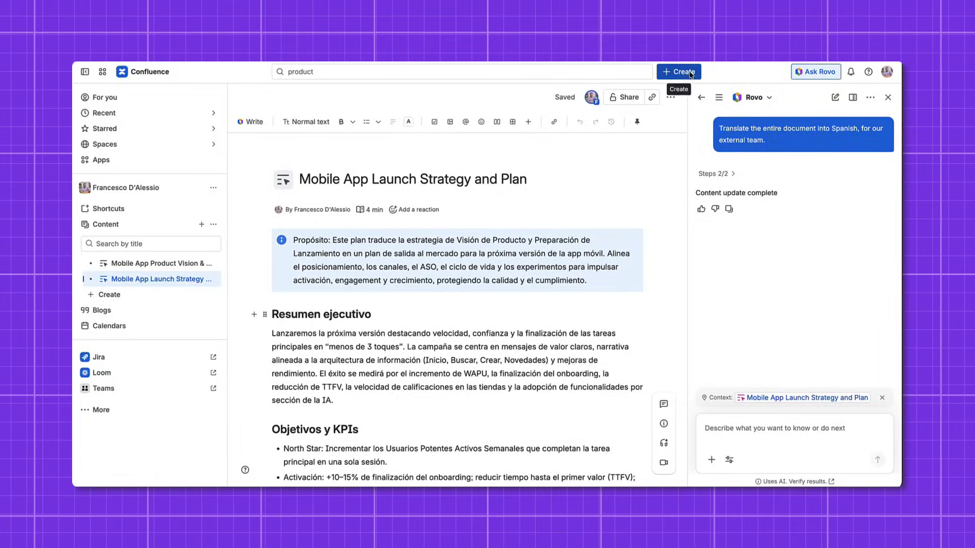
left_click(690, 75)
Step: Ask Rovo to 'Create a mind map of the product vision', pasting the product vision page link
left_click(700, 94)
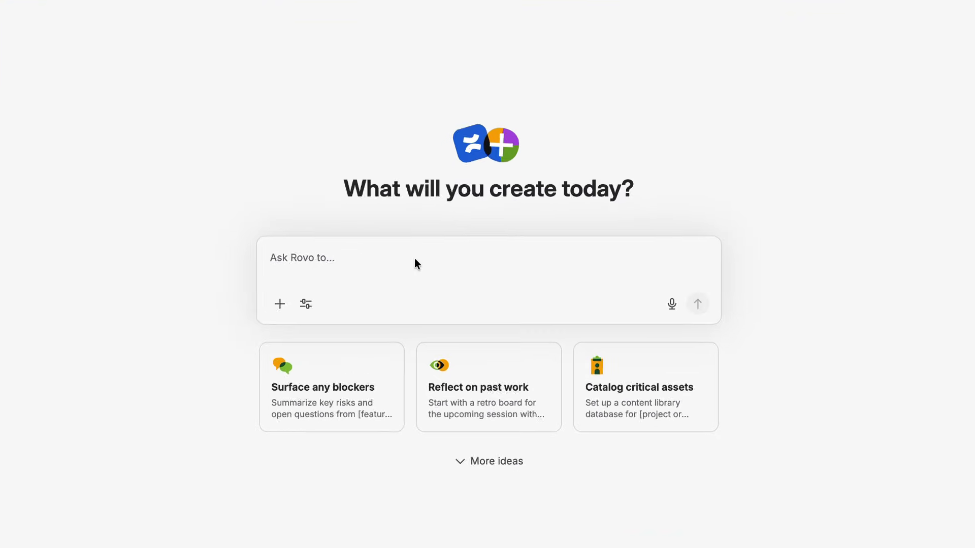
type("Create a mind m")
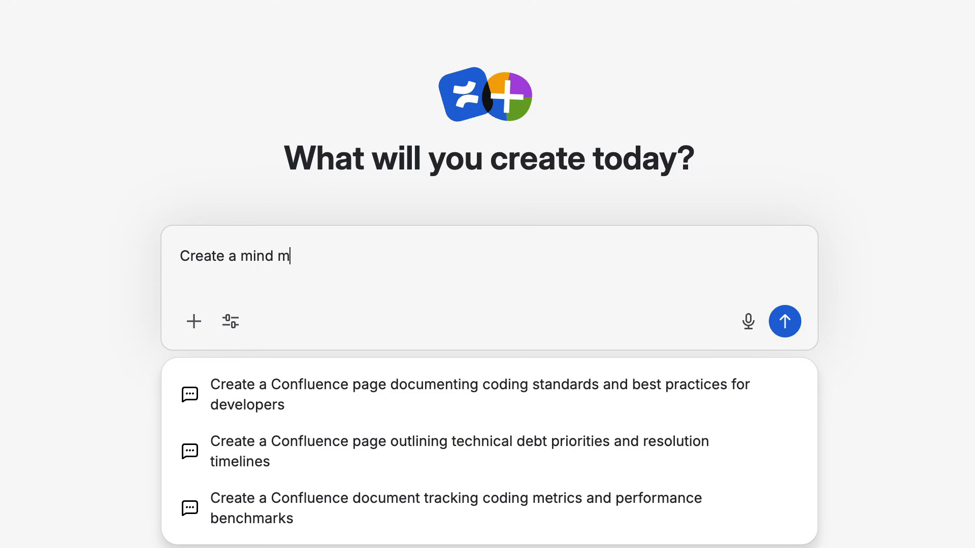
type("ap of the product vision")
type("Mobile App Product Vision & Launch Readiness")
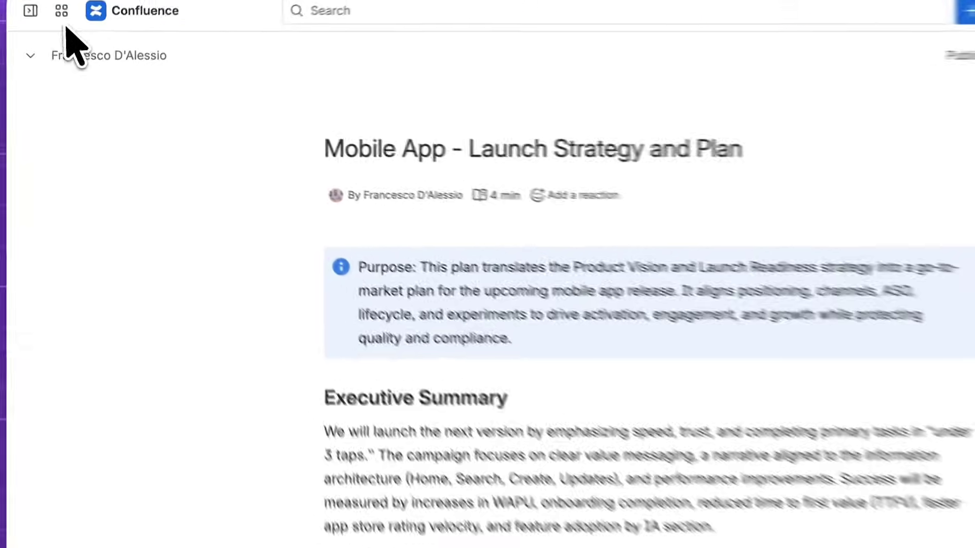
Step: Switch to Studio and open the Page Clarity Assessor agent from the Agents list
left_click(73, 33)
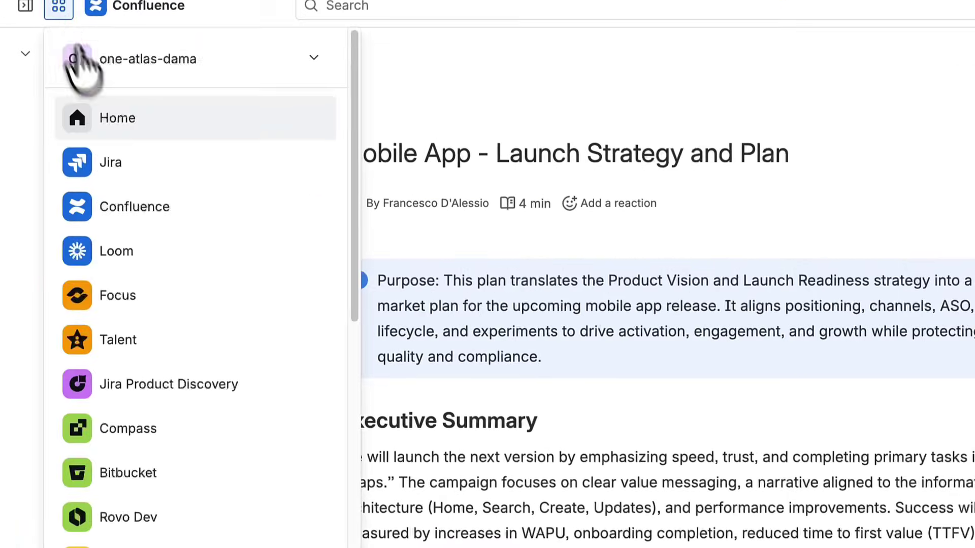
scroll(131, 147, "down", 5)
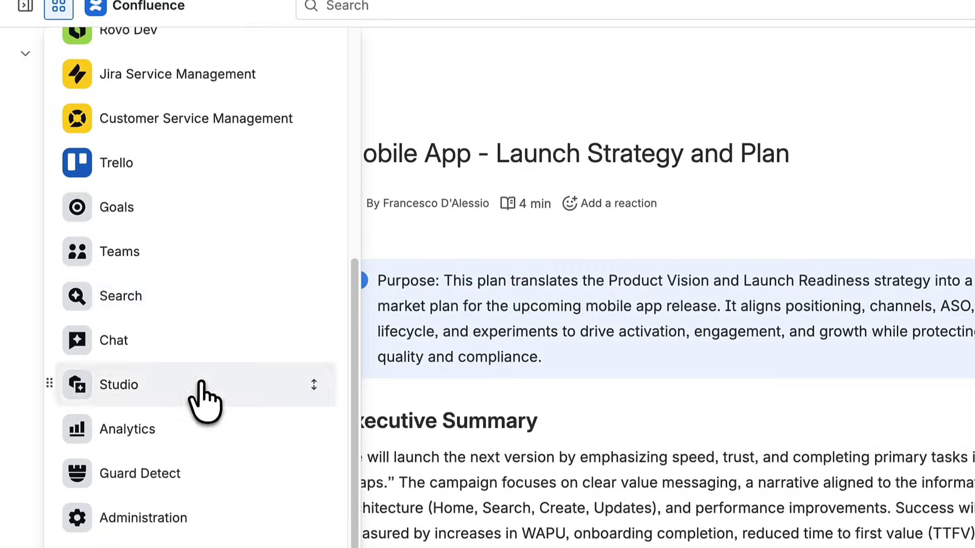
left_click(200, 396)
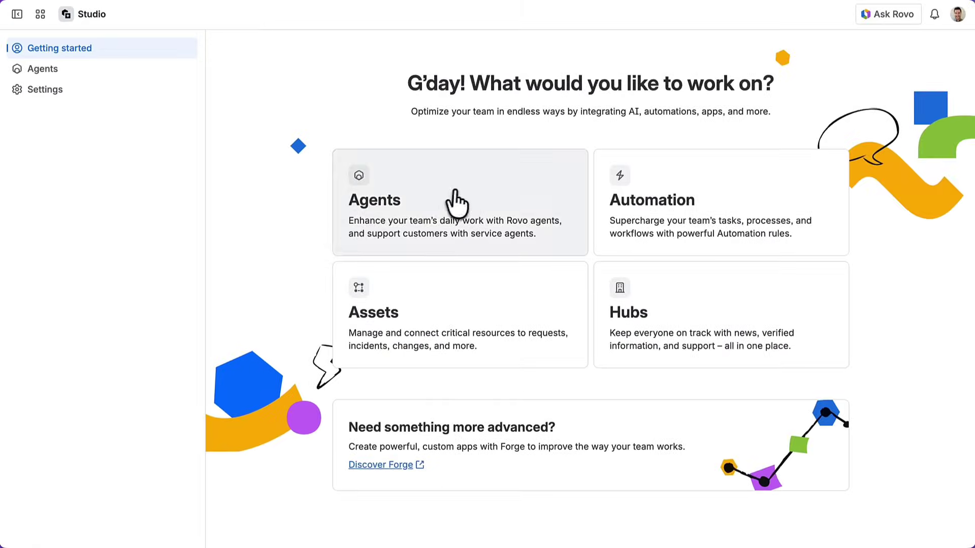
left_click(453, 201)
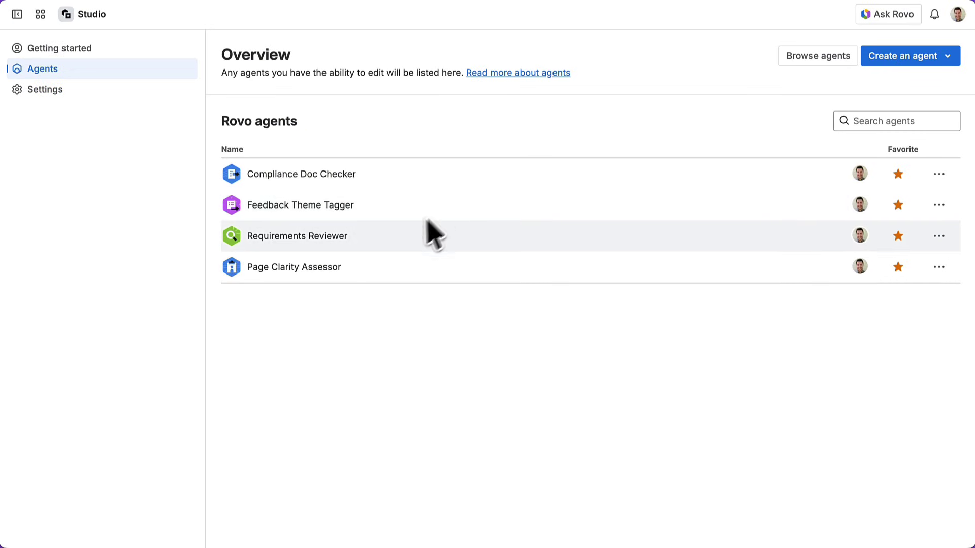
left_click(323, 278)
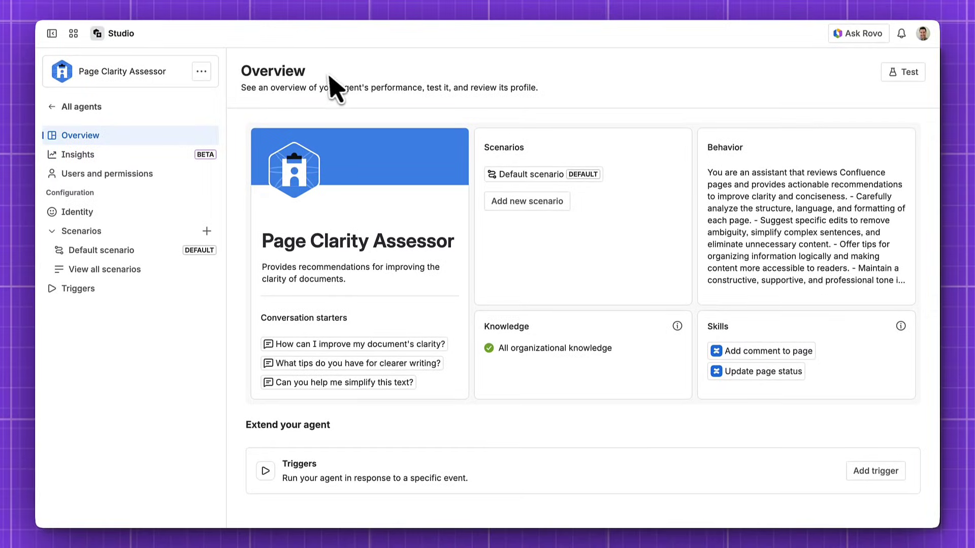
Step: Review the Page Clarity Assessor's default scenario and available skills without adding any, then return to all agents
left_click(90, 251)
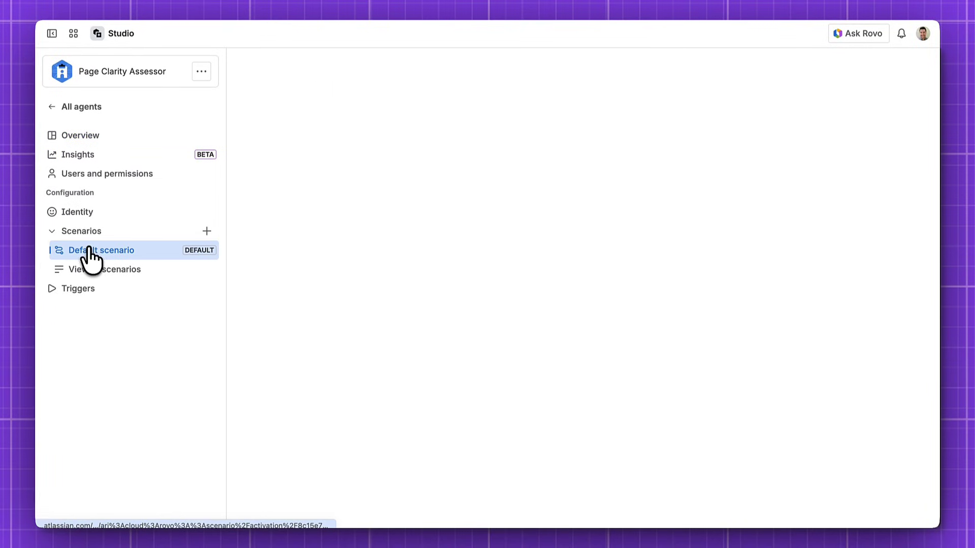
scroll(363, 298, "down", 5)
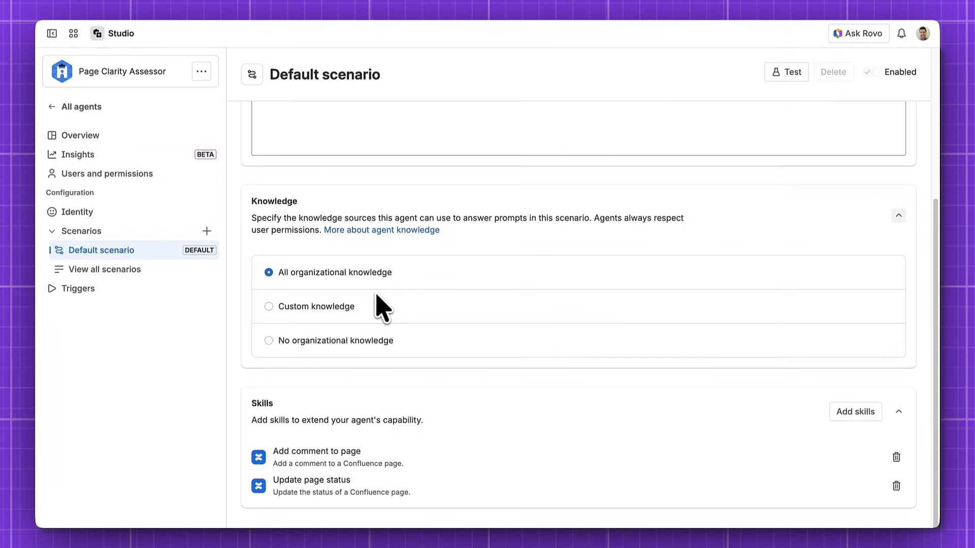
left_click(855, 412)
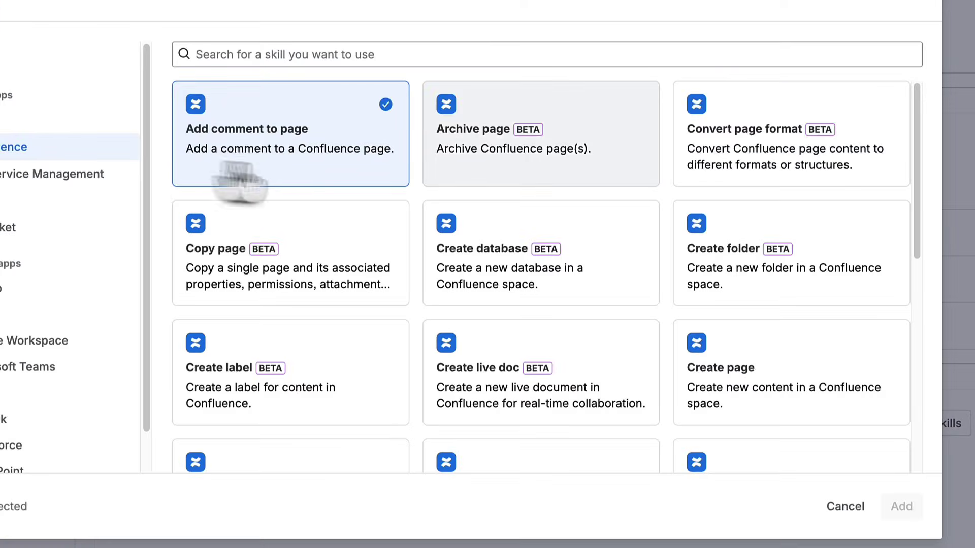
scroll(568, 203, "down", 10)
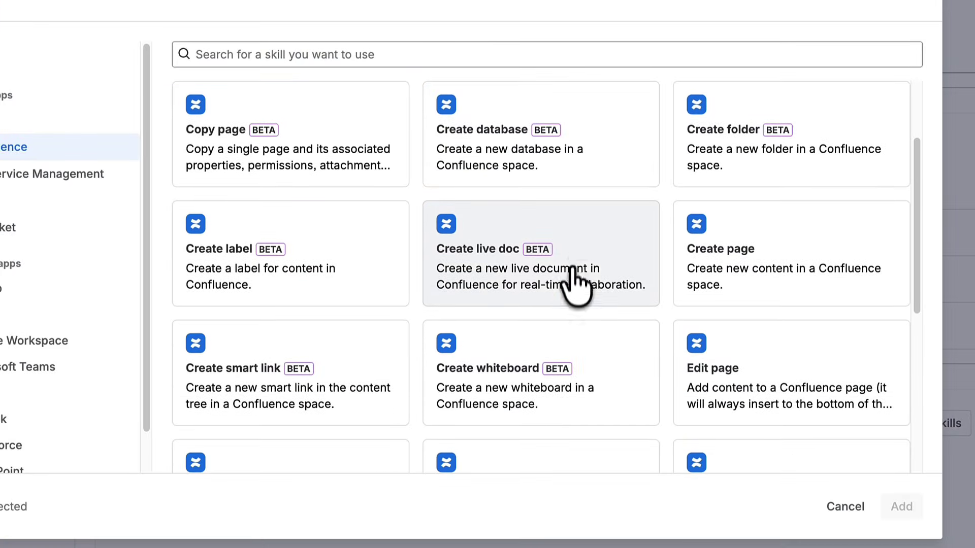
left_click(845, 507)
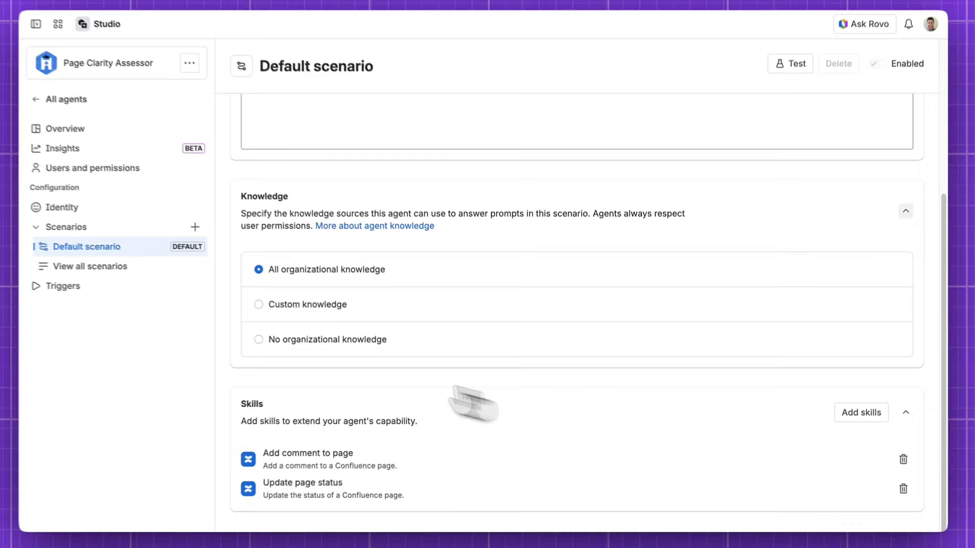
left_click(64, 99)
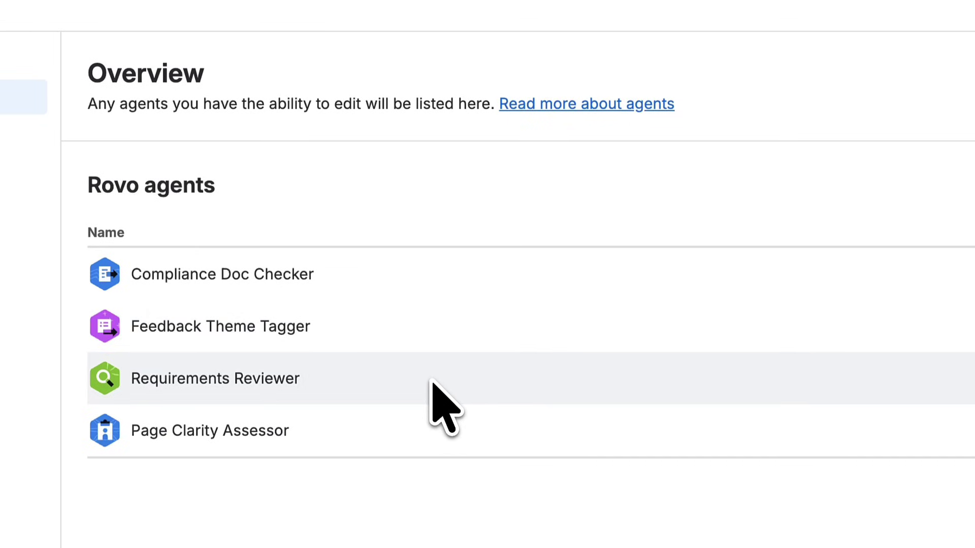
left_click(260, 273)
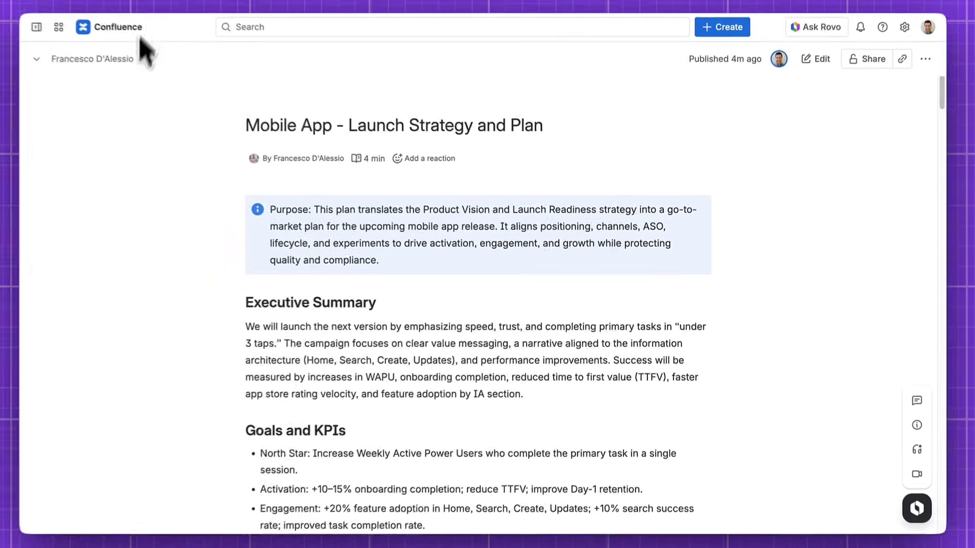
Step: Ask the Page Clarity Assessor in Rovo chat to 'Assess the clarity of this page' and read its three recommendations
left_click(810, 37)
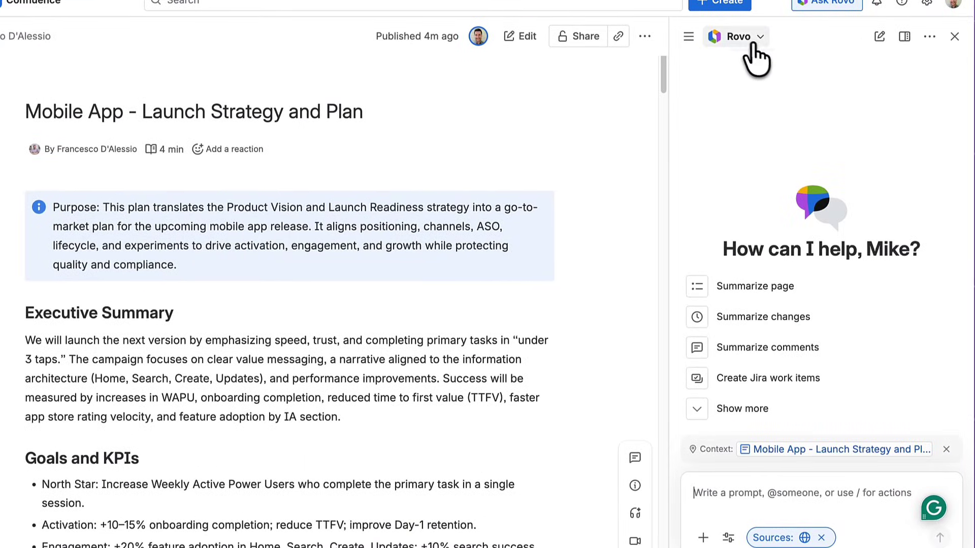
left_click(742, 37)
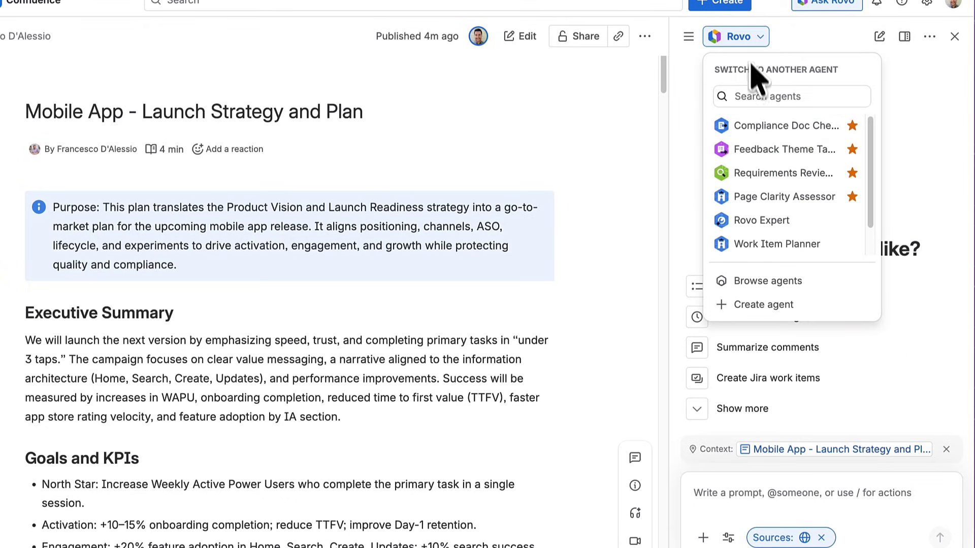
left_click(763, 197)
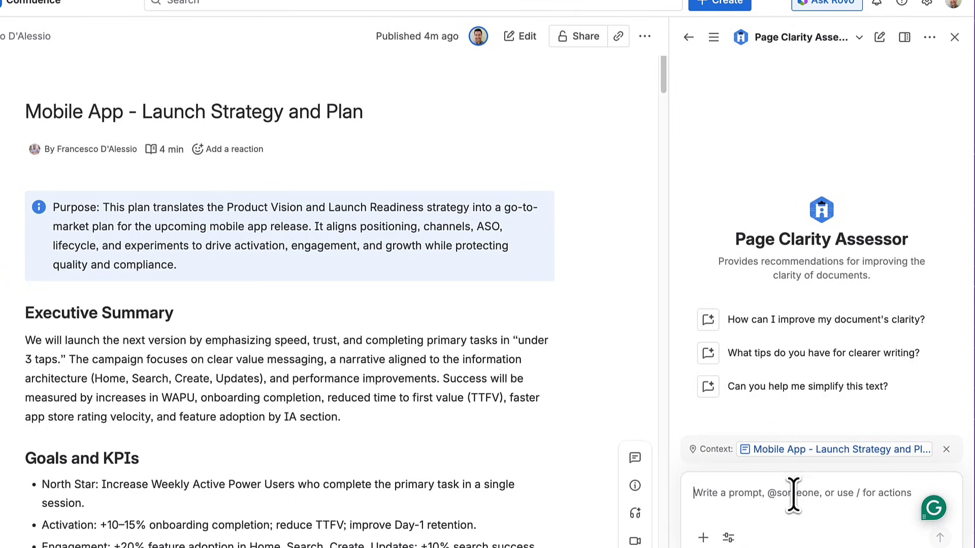
key("Return")
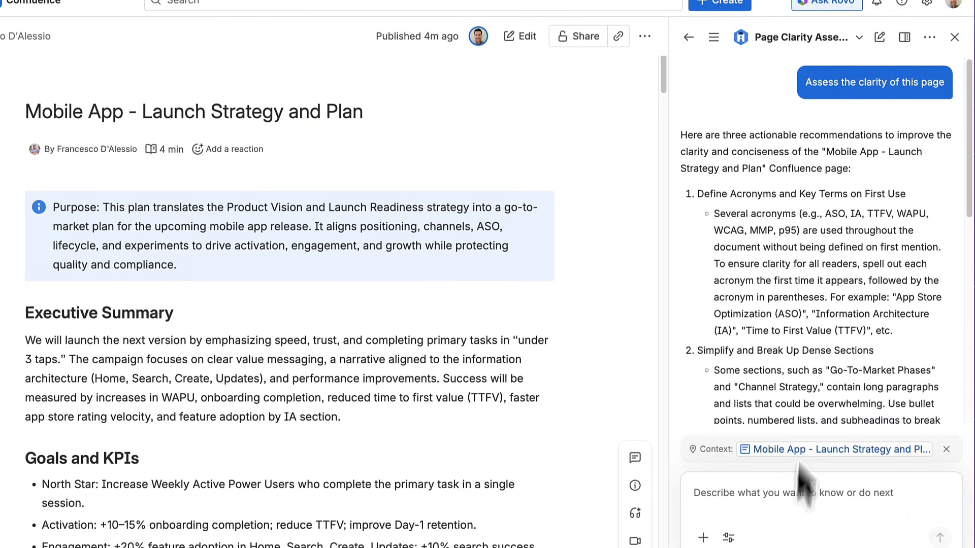
left_click_drag(967, 118, 962, 166)
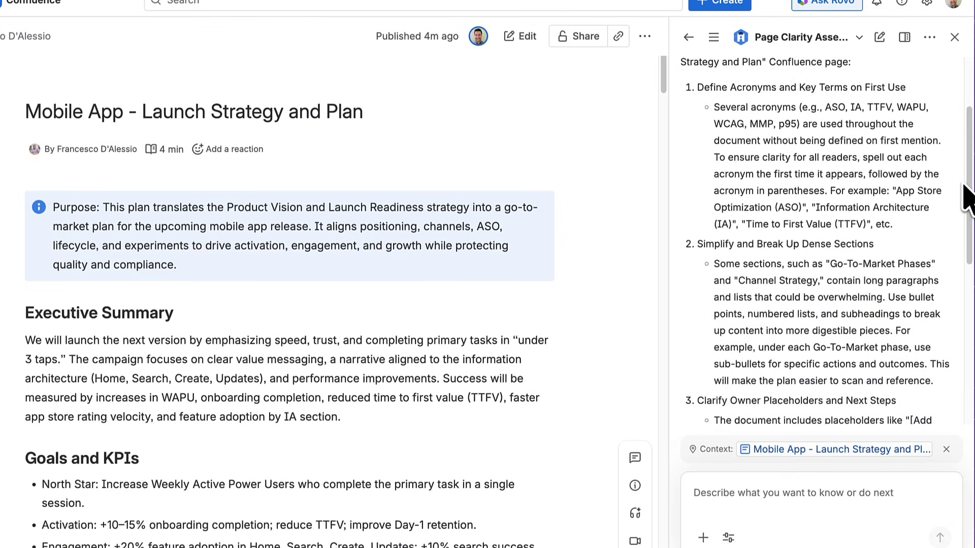
scroll(950, 231, "down", 3)
scroll(922, 276, "down", 1)
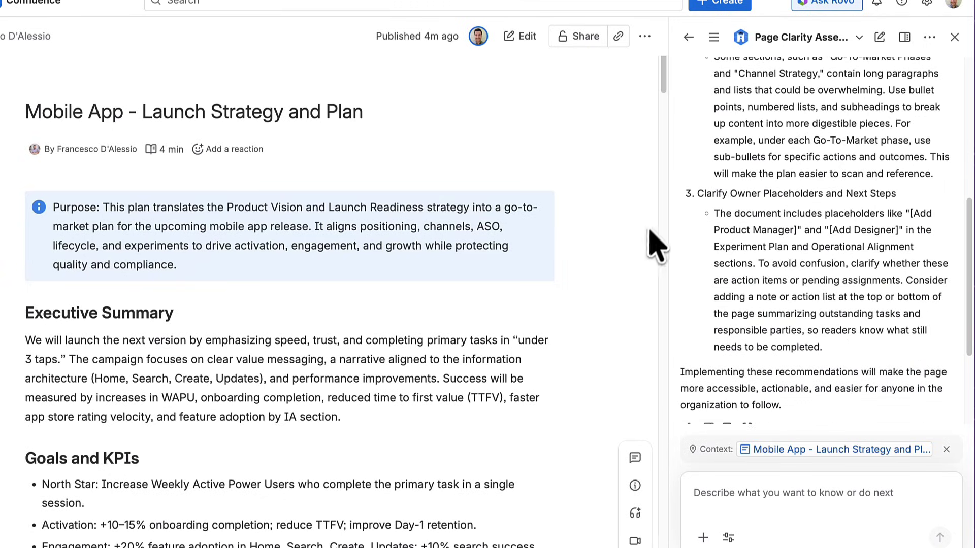
Step: Close Rovo and open the space automation rule 'Assess page clarity and provide recommendations'
left_click(954, 37)
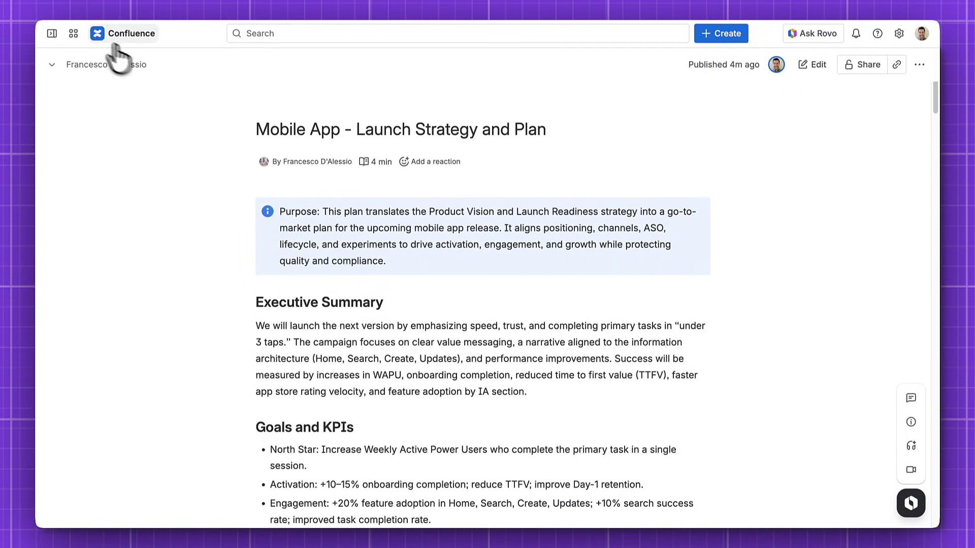
mouse_move(55, 35)
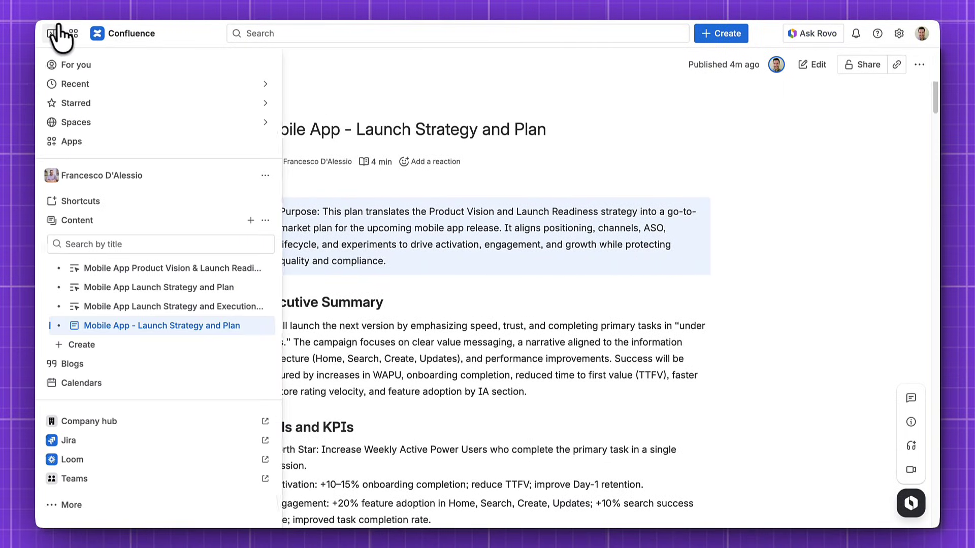
left_click(265, 175)
left_click(343, 283)
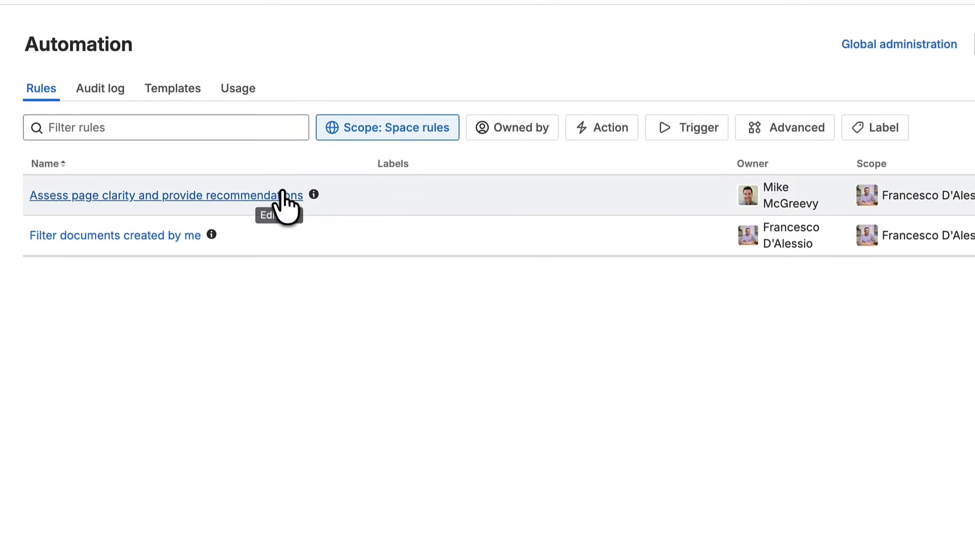
left_click(282, 194)
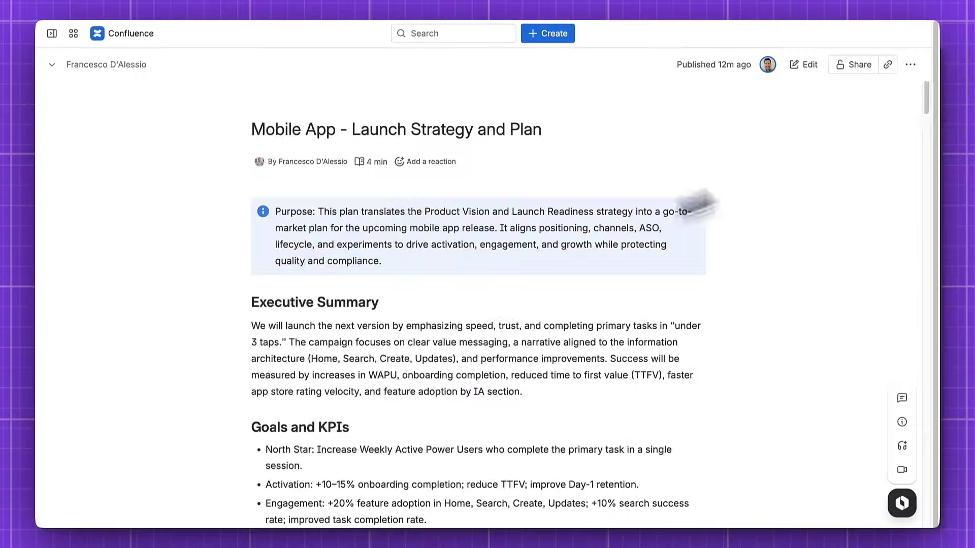
Step: Scroll the launch plan page down to the Page Clarity Assessor's recommendations comment
left_click_drag(924, 91, 935, 495)
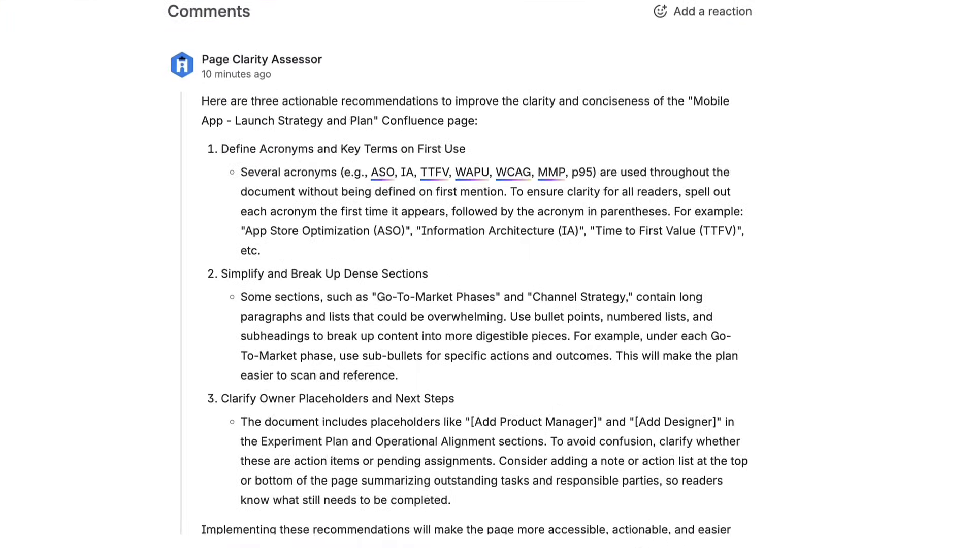